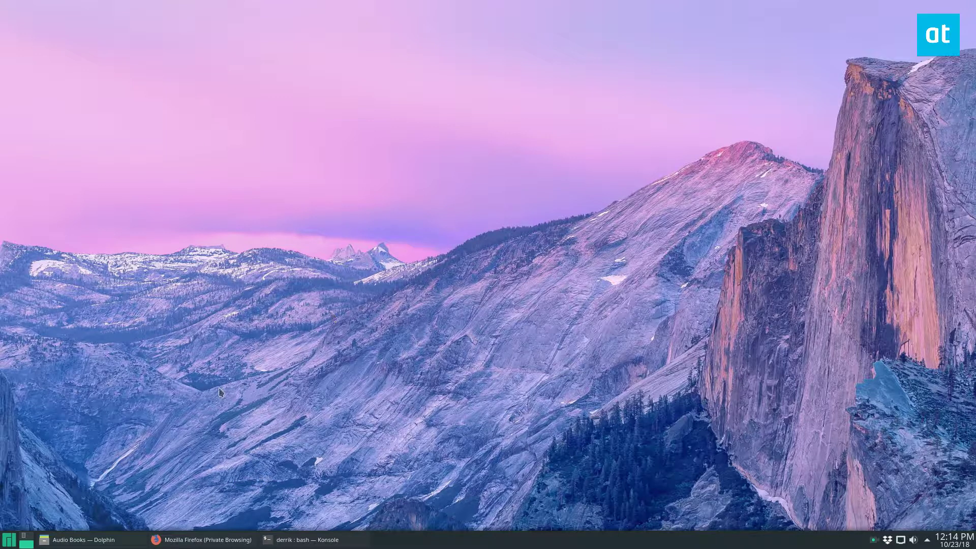
Open the Hackers audiobook folder in Dolphin, reposition the window, then minimize it
{"action": "left_click", "coordinate": [84, 539]}
{"action": "left_click", "coordinate": [518, 284]}
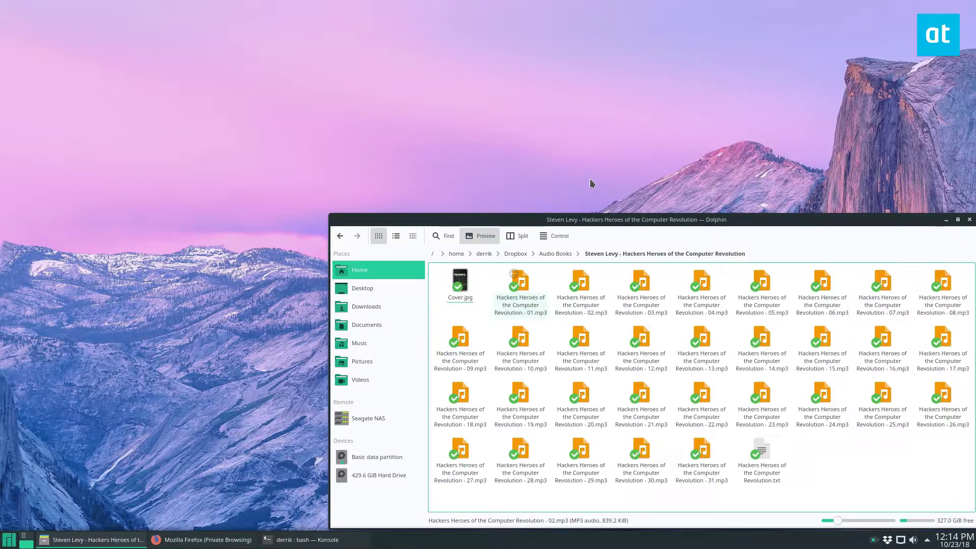
{"action": "left_click_drag", "start_coordinate": [535, 218], "coordinate": [449, 75]}
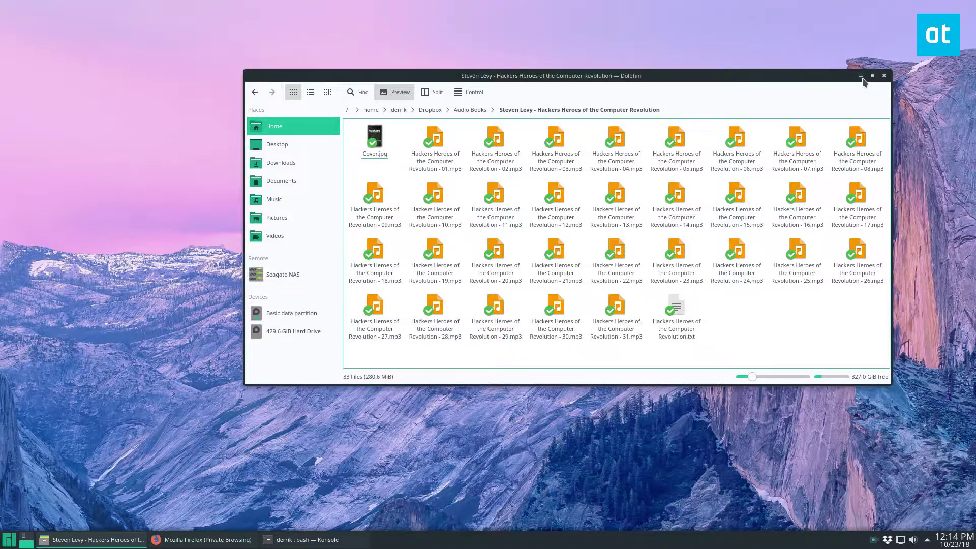
{"action": "left_click", "coordinate": [861, 76]}
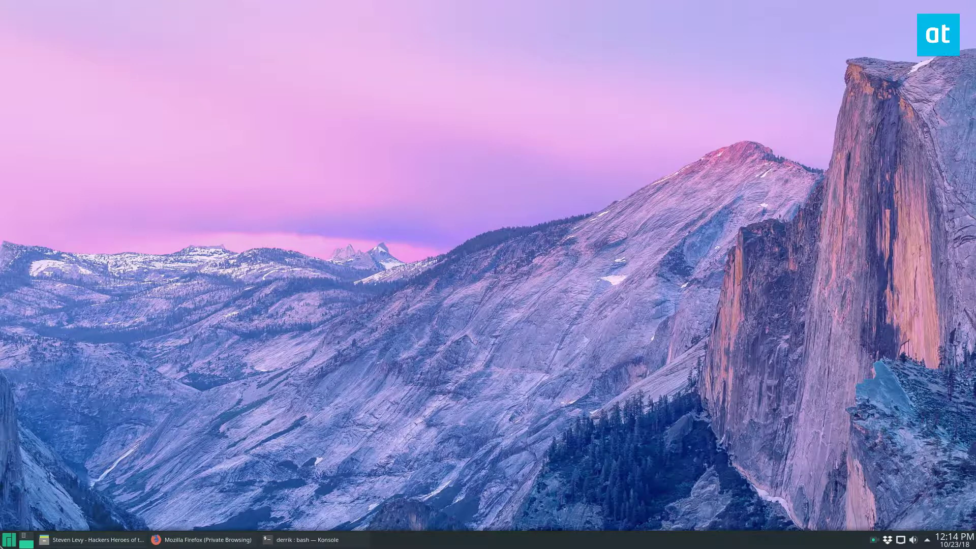
{"action": "left_click", "coordinate": [9, 539]}
{"action": "left_click", "coordinate": [295, 176]}
Restore Dolphin, review the chapter files, turn on file previews, and minimize it again
{"action": "left_click", "coordinate": [92, 540]}
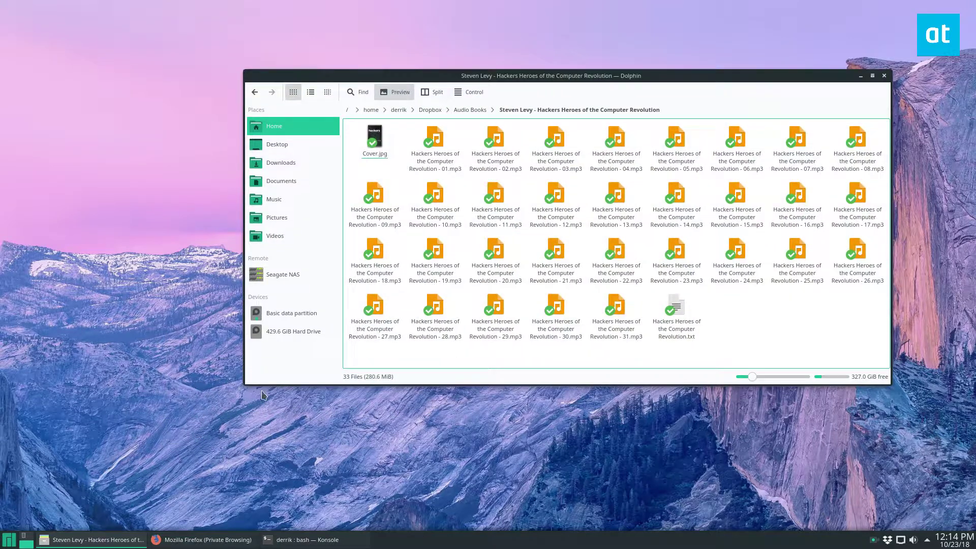
{"action": "left_click_drag", "start_coordinate": [420, 77], "coordinate": [331, 85]}
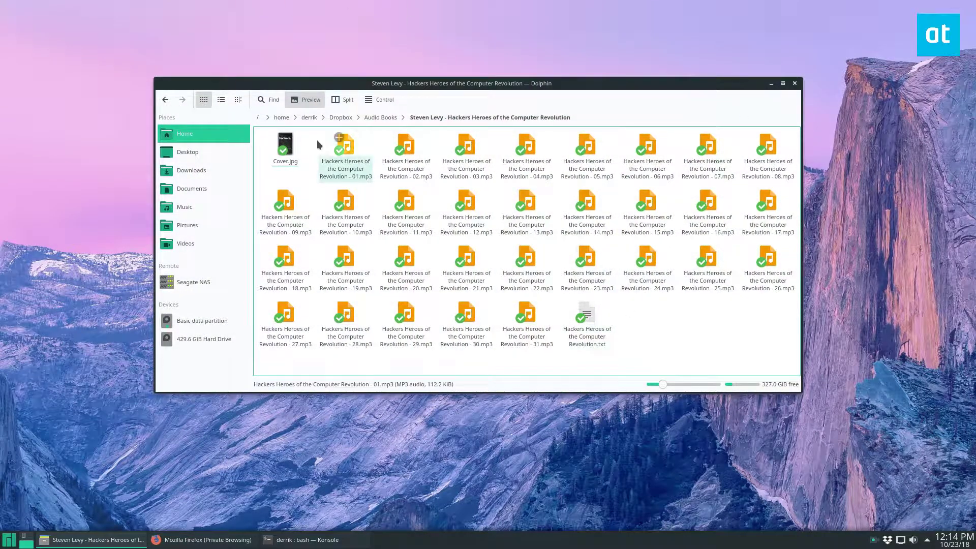
{"action": "left_click_drag", "start_coordinate": [312, 141], "coordinate": [720, 339]}
{"action": "left_click", "coordinate": [720, 339]}
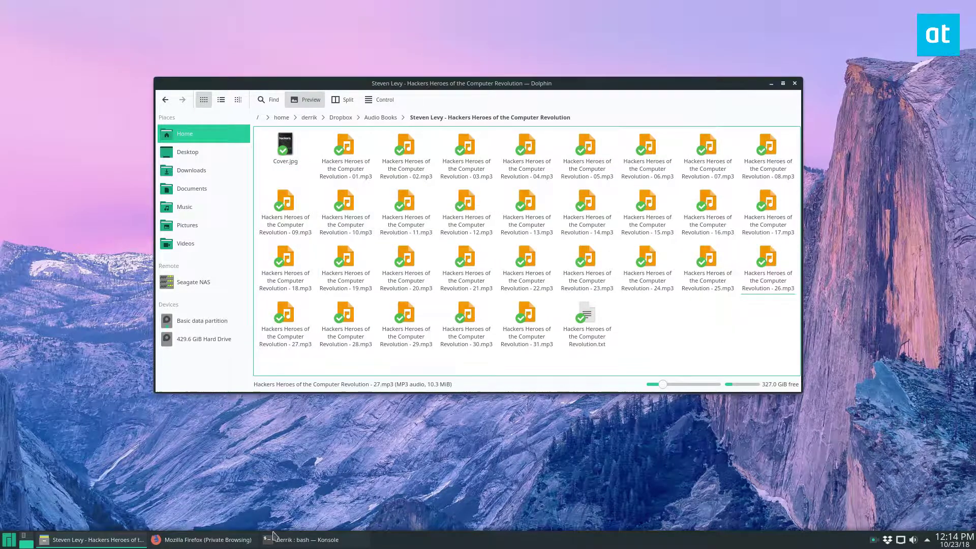
{"action": "left_click_drag", "start_coordinate": [309, 85], "coordinate": [324, 57]}
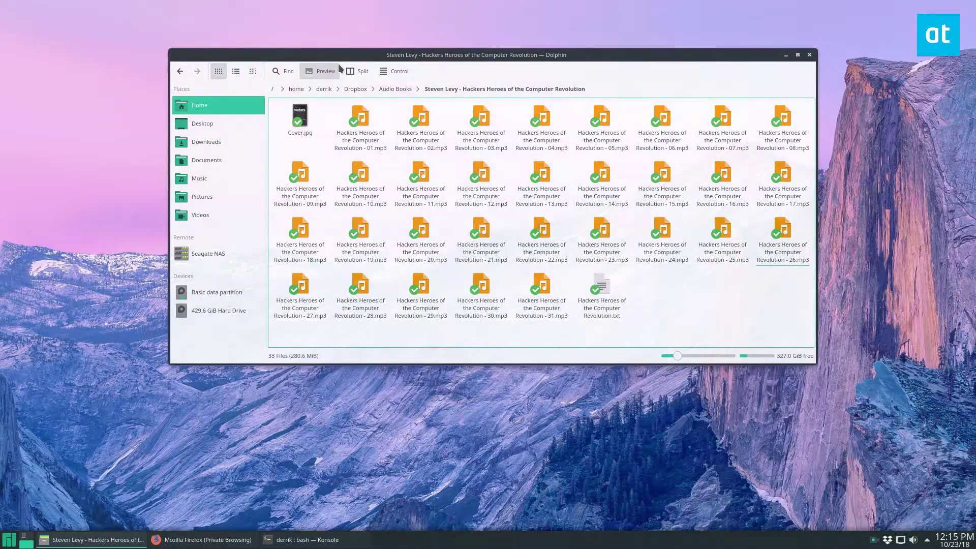
{"action": "left_click", "coordinate": [332, 71]}
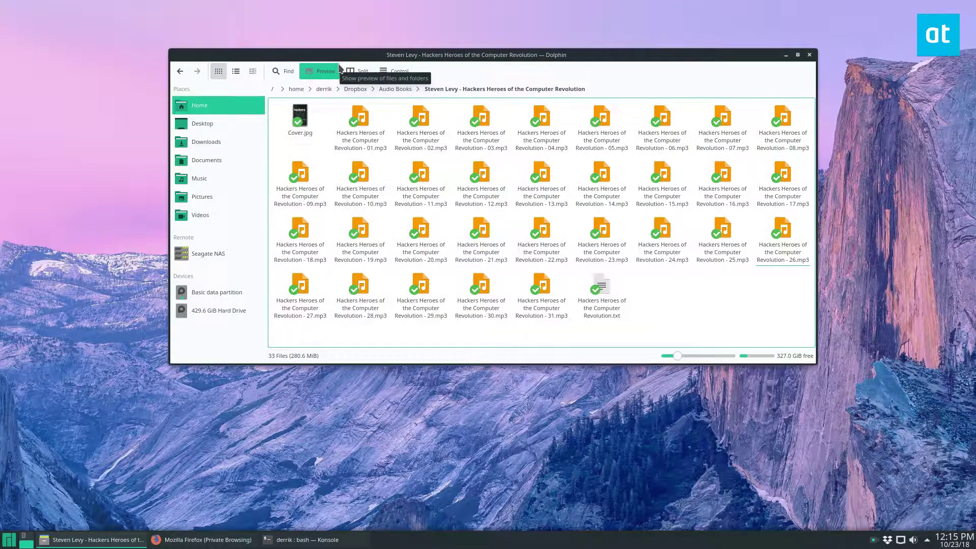
{"action": "left_click", "coordinate": [786, 55]}
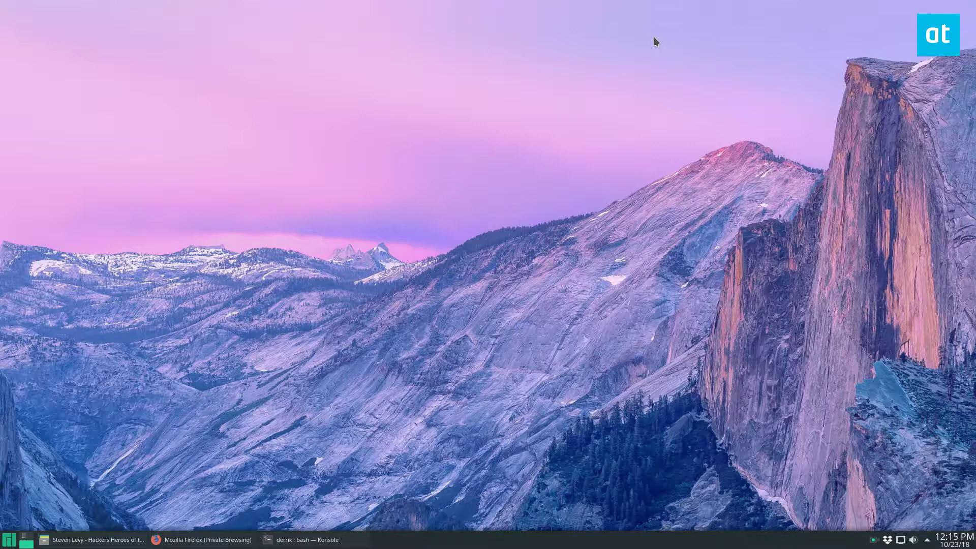
Search the application launcher for 'm4b' and launch m4baker from the results
{"action": "key", "text": "super"}
{"action": "type", "text": "m4"}
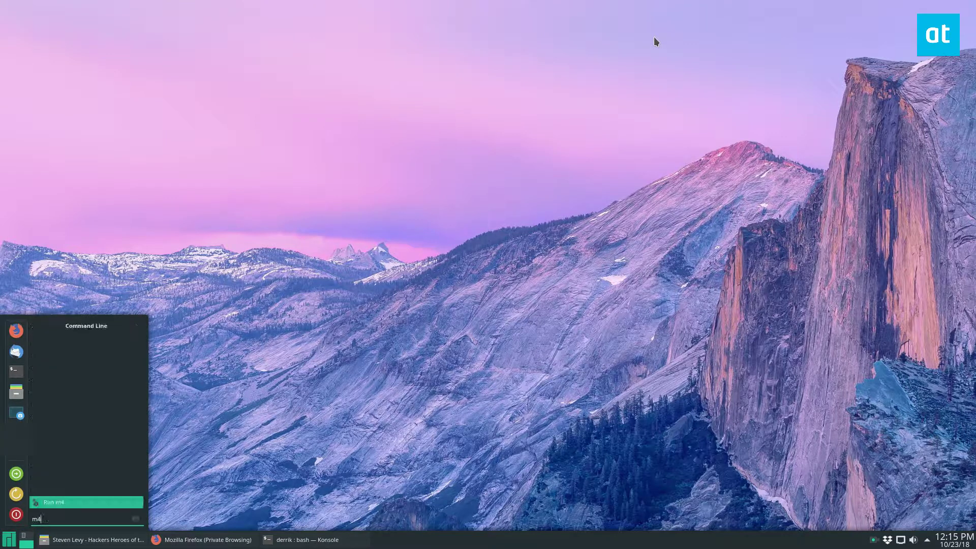
{"action": "type", "text": "baker"}
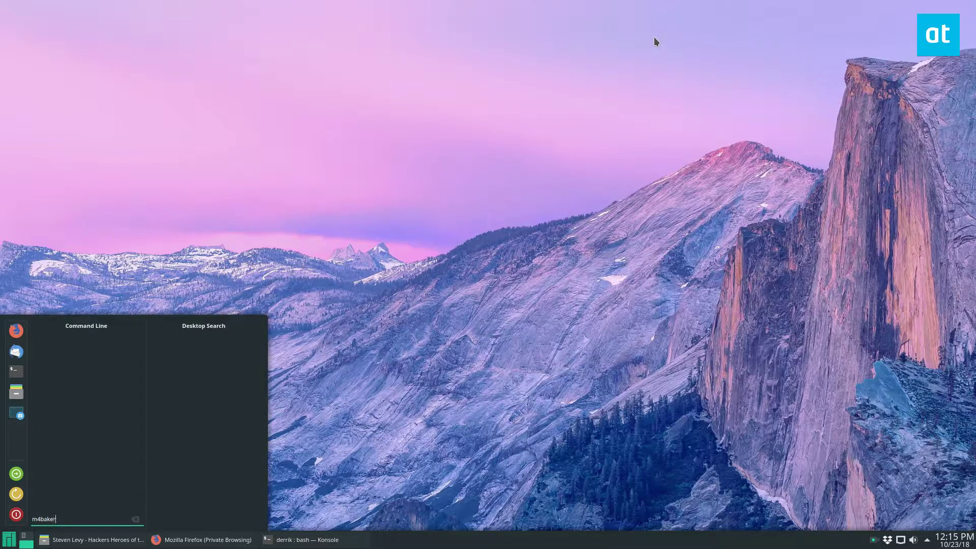
{"action": "key", "text": "Return"}
{"action": "key", "text": "super"}
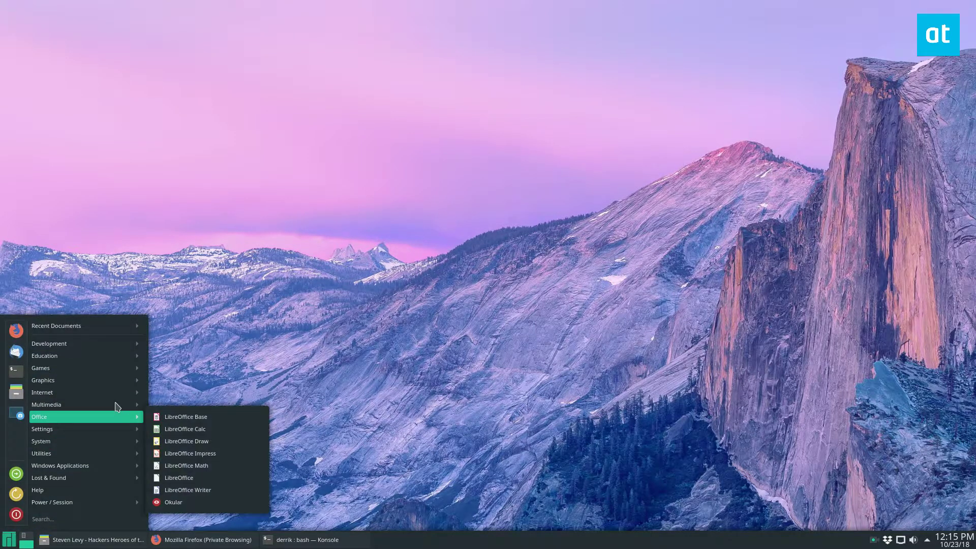
{"action": "type", "text": "m4b"}
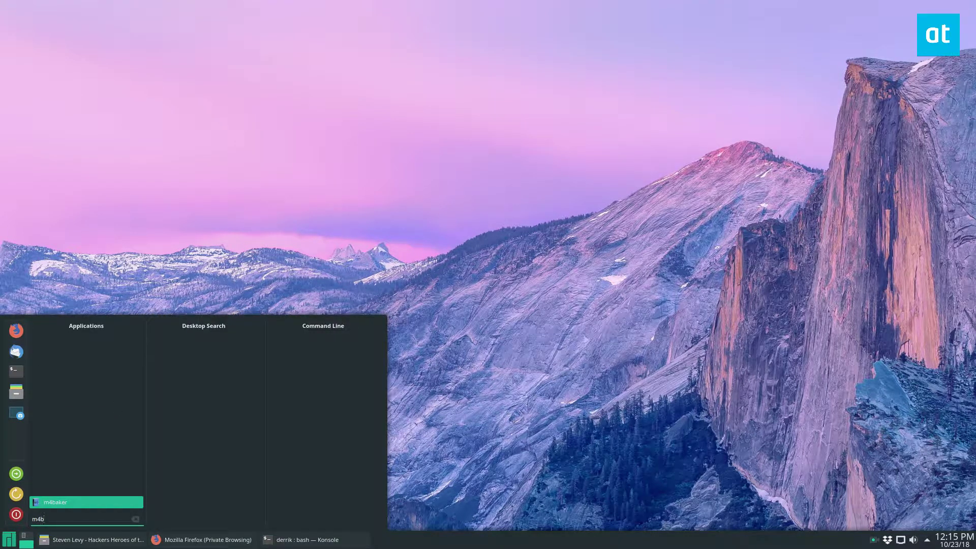
{"action": "key", "text": "Return"}
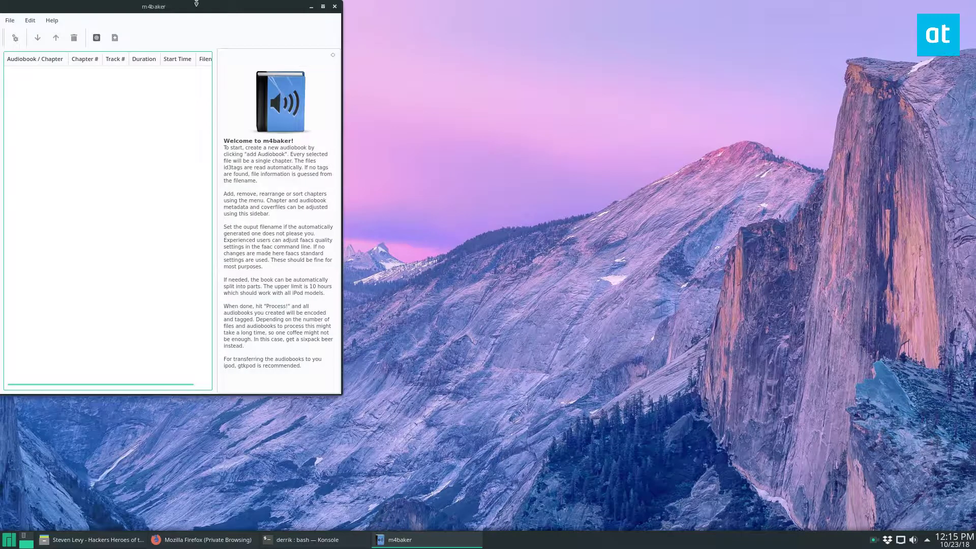
Move the m4baker window to screen centre and browse the File, Help and Edit menus
{"action": "left_click_drag", "start_coordinate": [264, 21], "coordinate": [482, 73]}
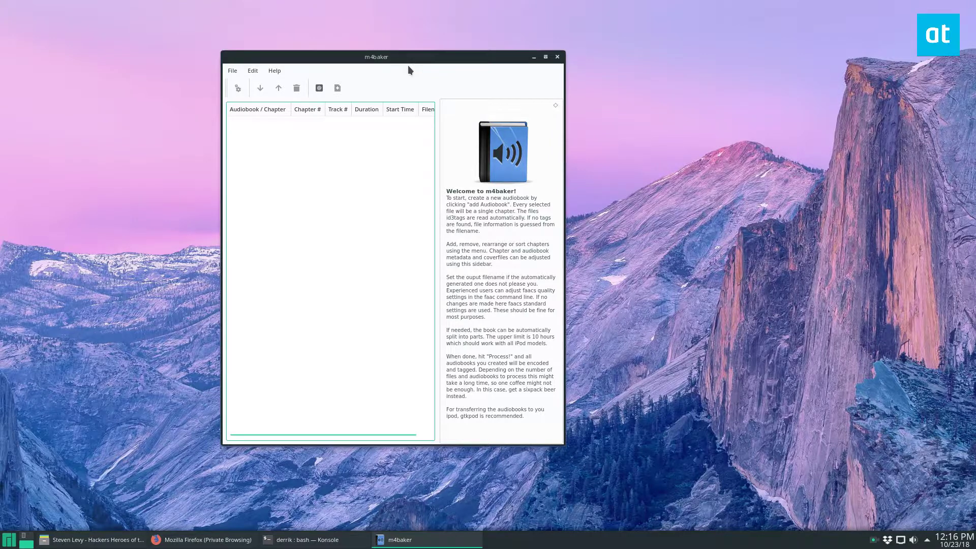
{"action": "left_click_drag", "start_coordinate": [409, 66], "coordinate": [454, 68]}
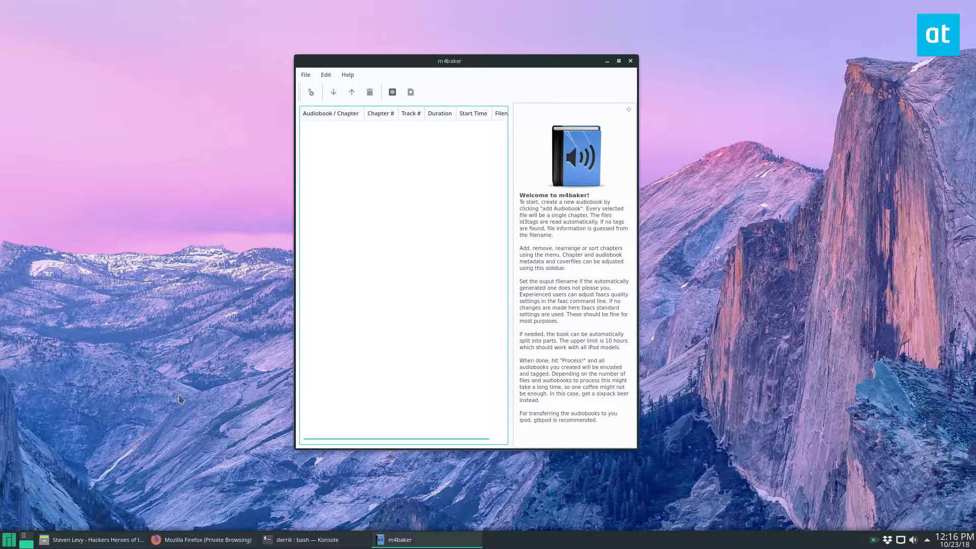
{"action": "left_click", "coordinate": [305, 74]}
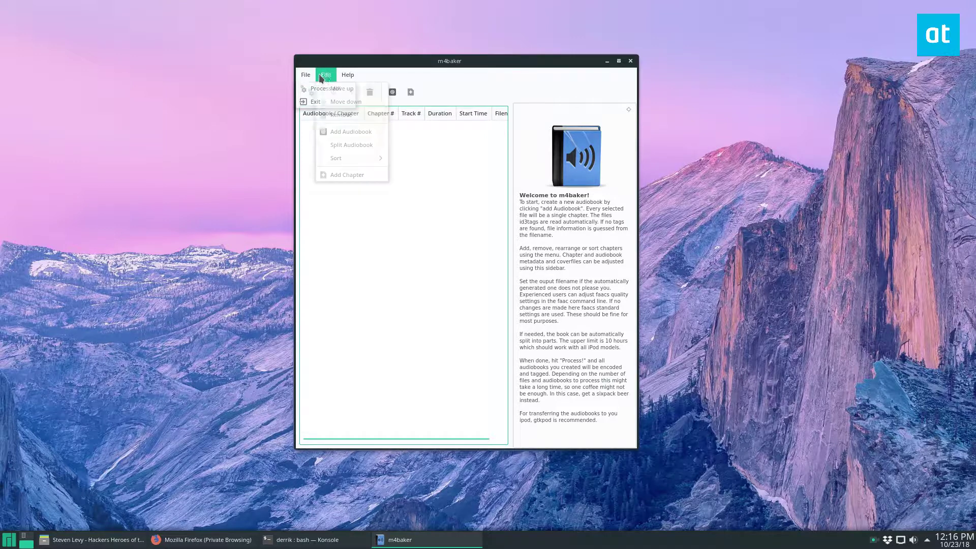
{"action": "left_click", "coordinate": [437, 73]}
{"action": "left_click", "coordinate": [326, 75]}
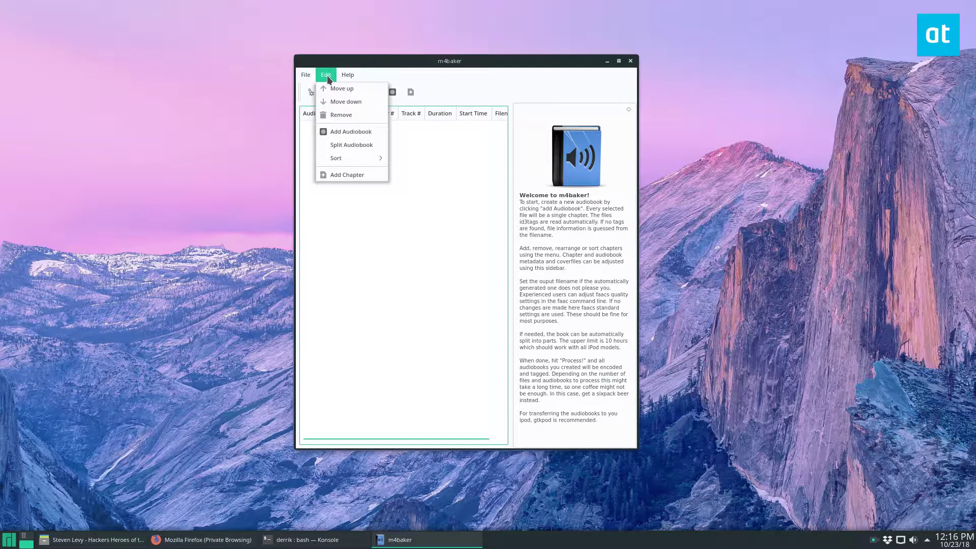
Start Add Audiobook, checking the Hackers folder's full path in Dolphin
{"action": "left_click", "coordinate": [351, 132]}
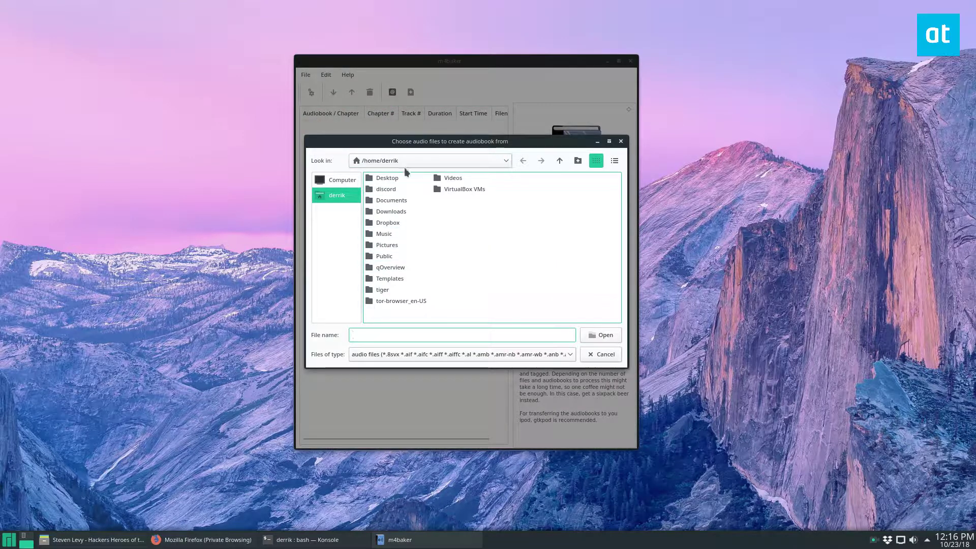
{"action": "left_click", "coordinate": [92, 540]}
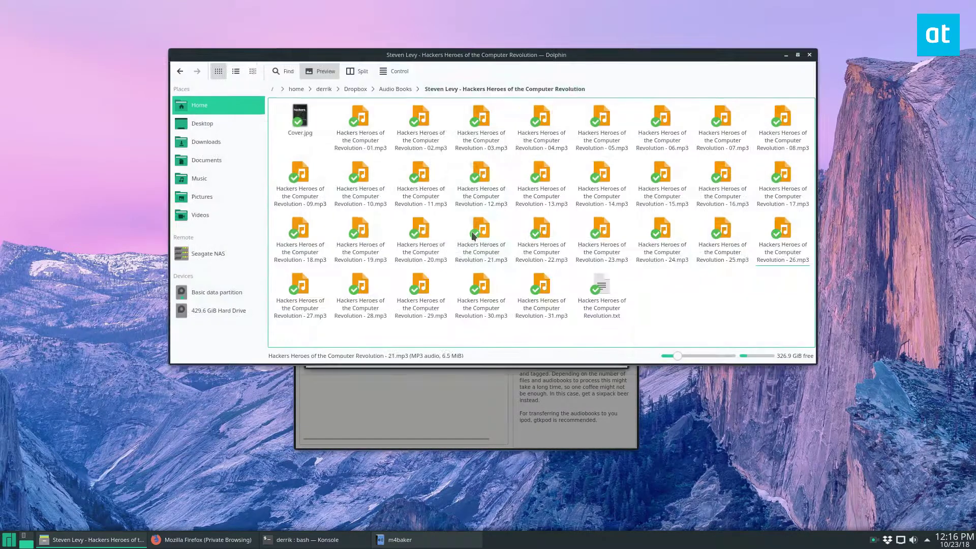
{"action": "left_click", "coordinate": [634, 96]}
{"action": "left_click", "coordinate": [786, 54]}
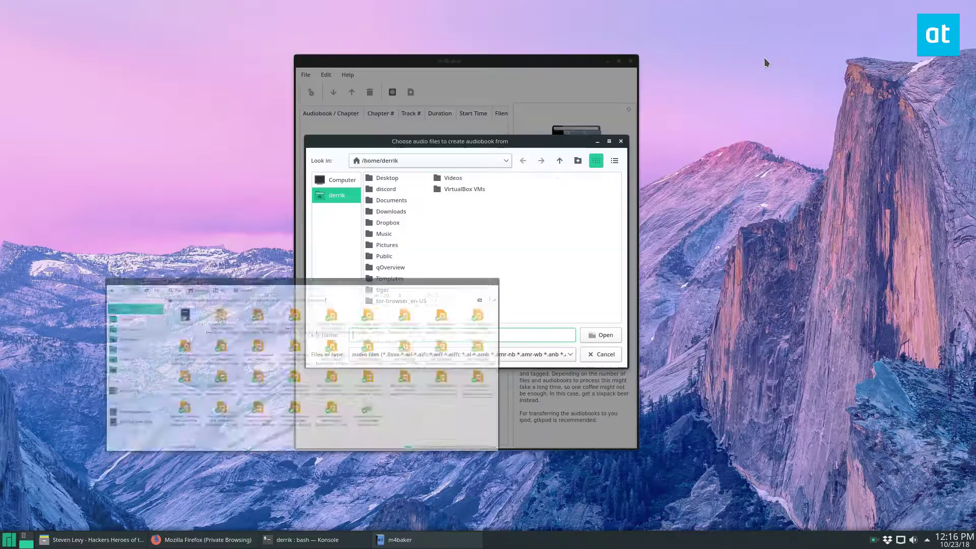
Select all MP3s in Dropbox/Audio Books/Hackers, open them, and maximize m4baker
{"action": "double_click", "coordinate": [391, 218]}
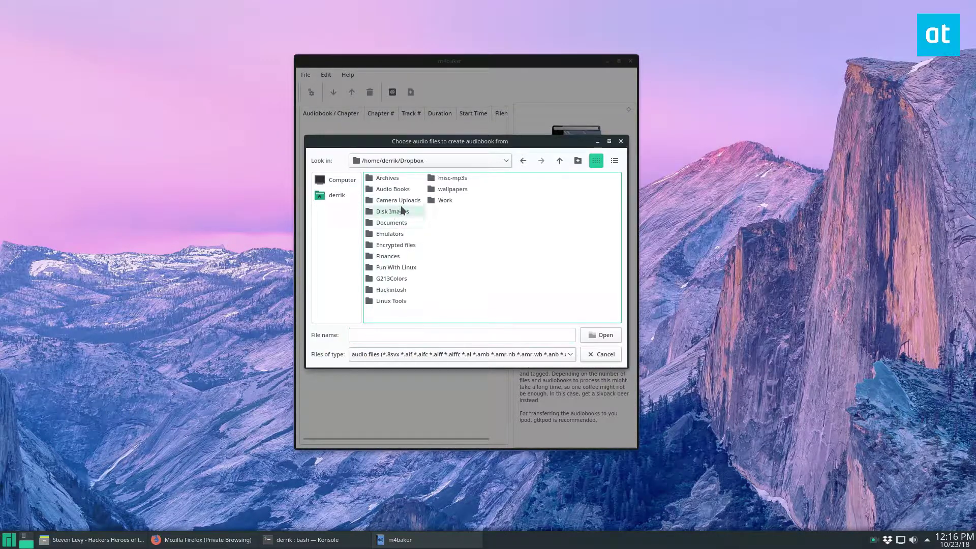
{"action": "double_click", "coordinate": [404, 199]}
{"action": "double_click", "coordinate": [398, 189]}
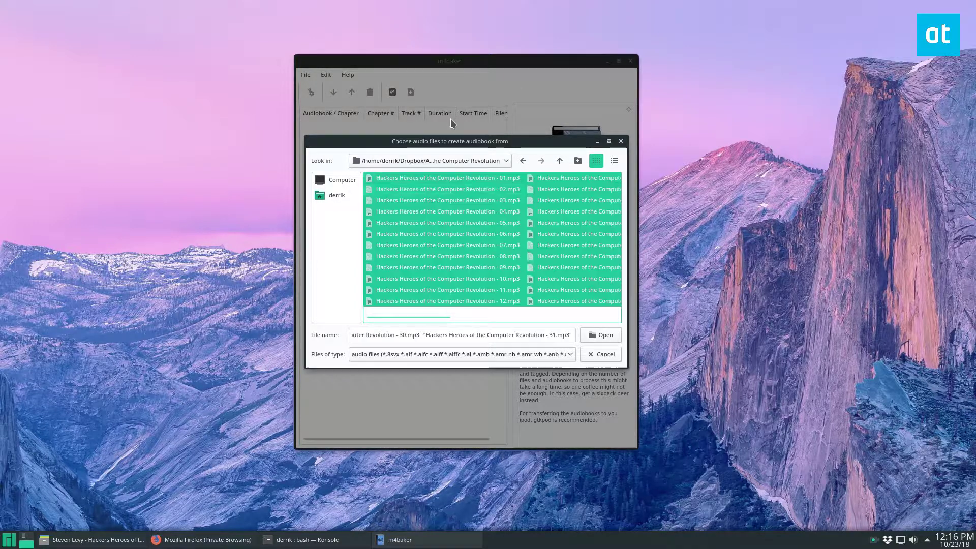
{"action": "key", "text": "ctrl+a"}
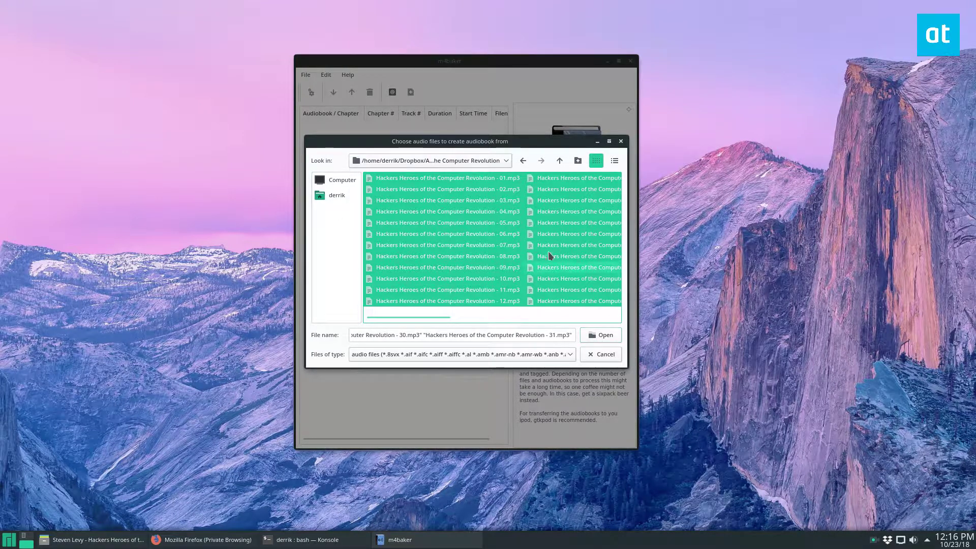
{"action": "left_click", "coordinate": [600, 336]}
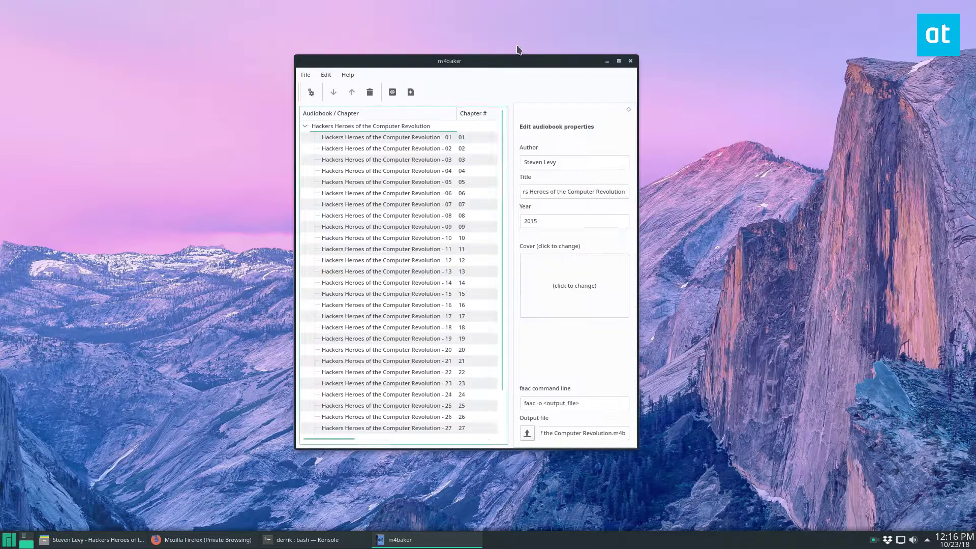
{"action": "left_click", "coordinate": [619, 61]}
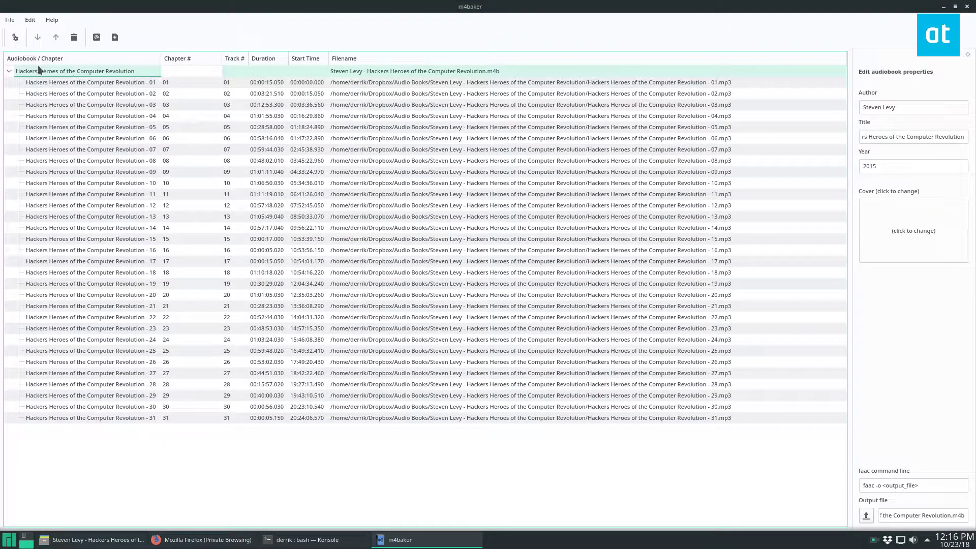
Rename the audiobook to 'Hackers: Heroes of the Computer Revolution'
{"action": "left_click", "coordinate": [91, 540]}
{"action": "left_click", "coordinate": [180, 71]}
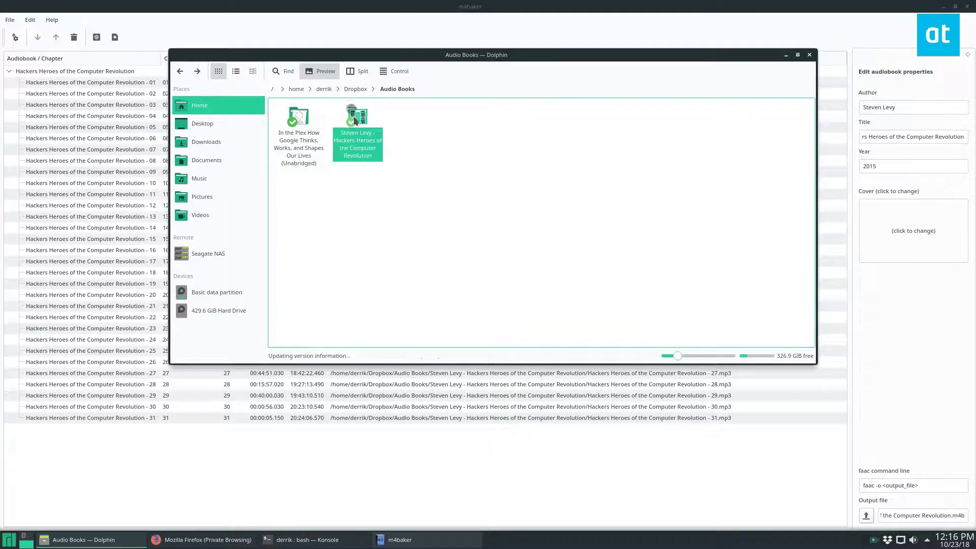
{"action": "left_click", "coordinate": [35, 73]}
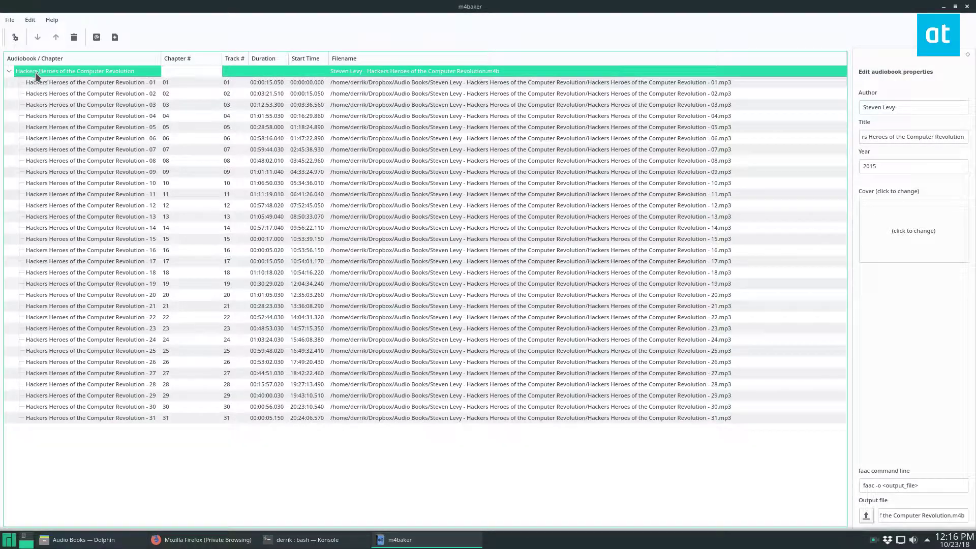
{"action": "left_click", "coordinate": [35, 72]}
{"action": "type", "text": "Hackers: Heroes of the Computer Revolution"}
{"action": "key", "text": "Return"}
{"action": "key", "text": "Down"}
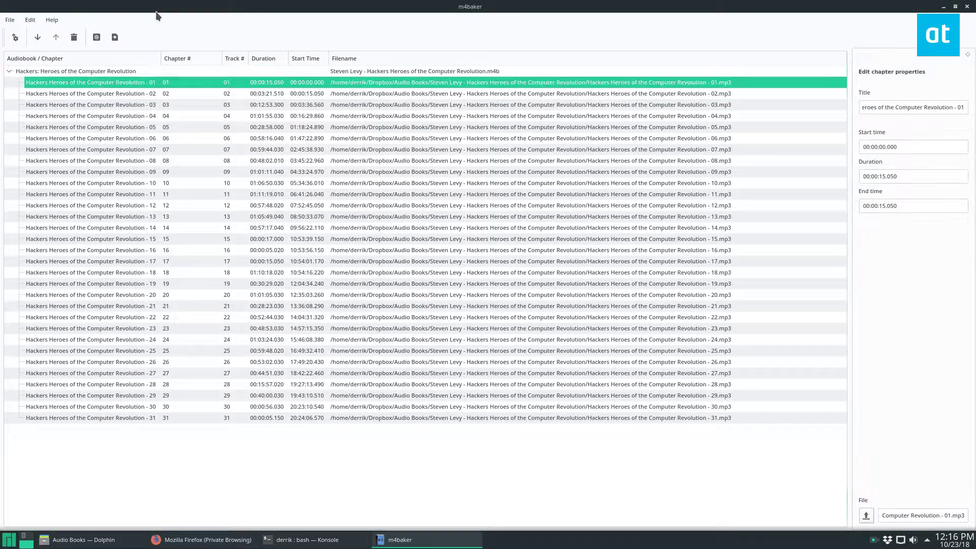
Set Cover.jpg as the audiobook's cover art and review the title field
{"action": "left_click", "coordinate": [89, 73]}
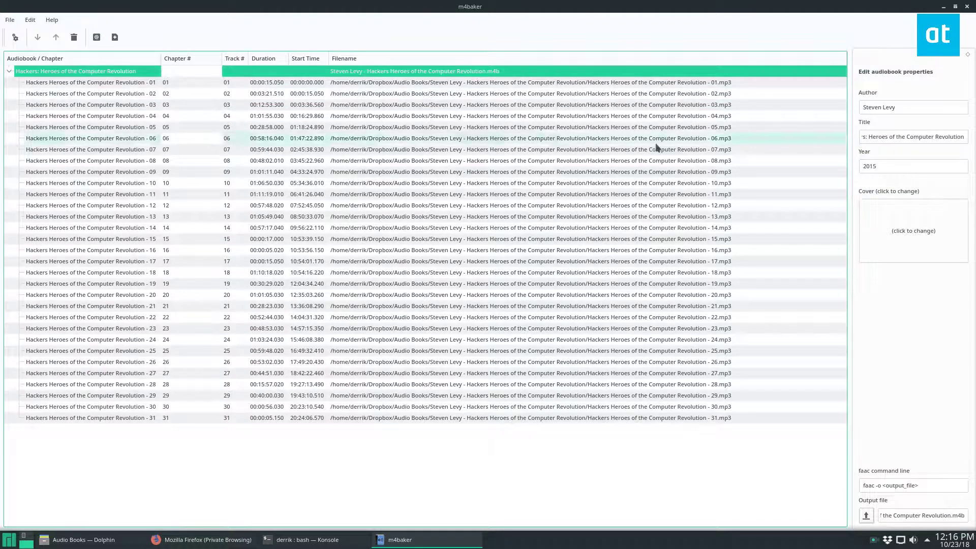
{"action": "left_click", "coordinate": [913, 231]}
{"action": "double_click", "coordinate": [420, 189]}
{"action": "left_click", "coordinate": [922, 137]}
{"action": "key", "text": "shift+Home"}
{"action": "left_click", "coordinate": [941, 141]}
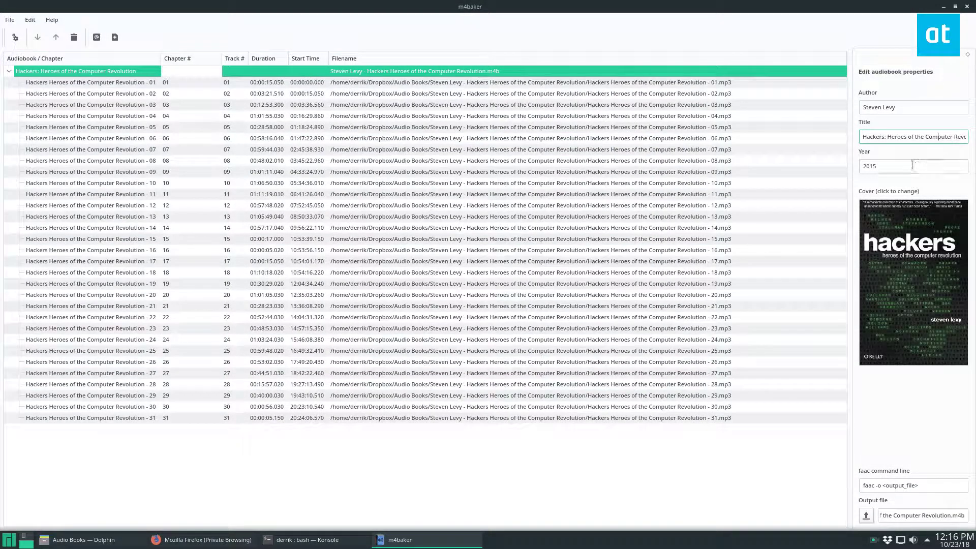
Choose the home folder's Desktop as save location and save the output as hackers.m4b
{"action": "left_click", "coordinate": [866, 515]}
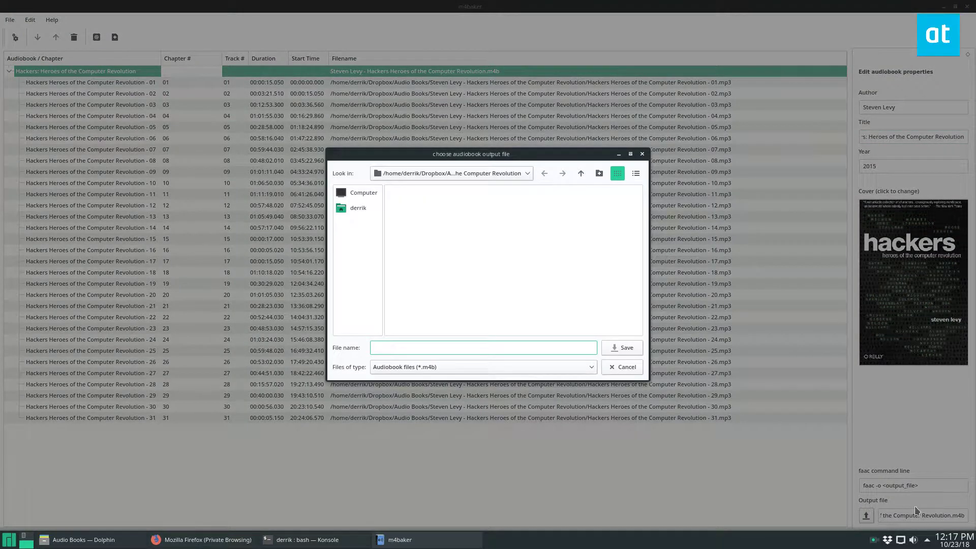
{"action": "left_click", "coordinate": [356, 209]}
{"action": "left_click", "coordinate": [413, 196]}
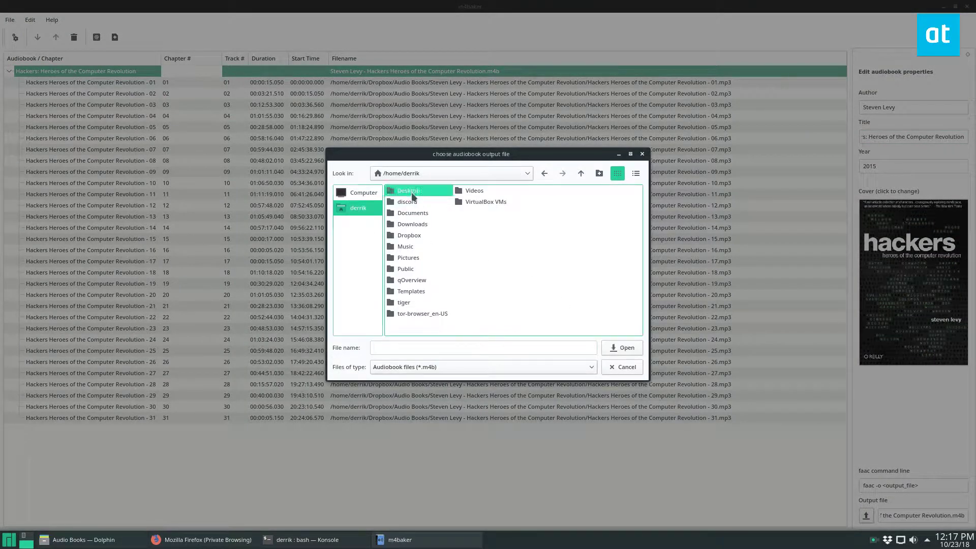
{"action": "double_click", "coordinate": [412, 196]}
{"action": "left_click", "coordinate": [445, 348]}
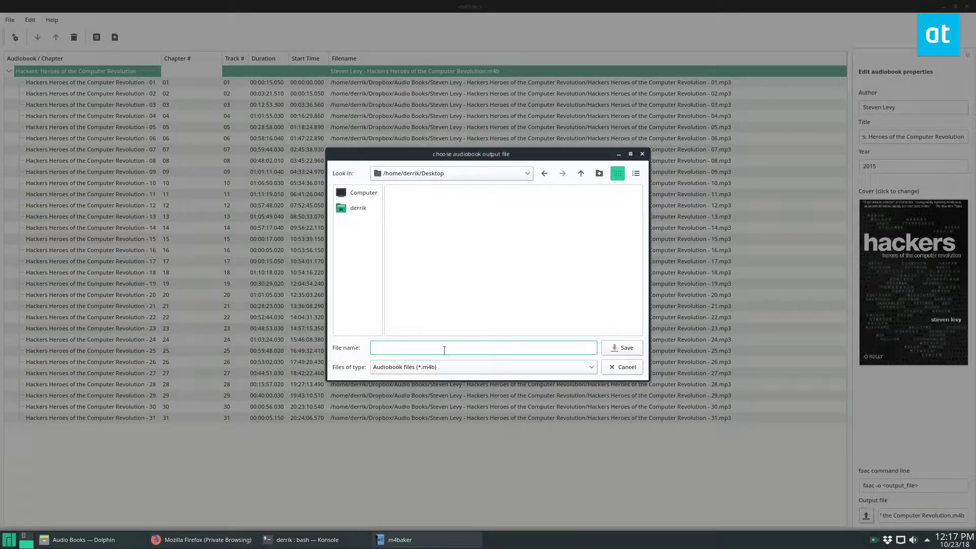
{"action": "left_click", "coordinate": [622, 351]}
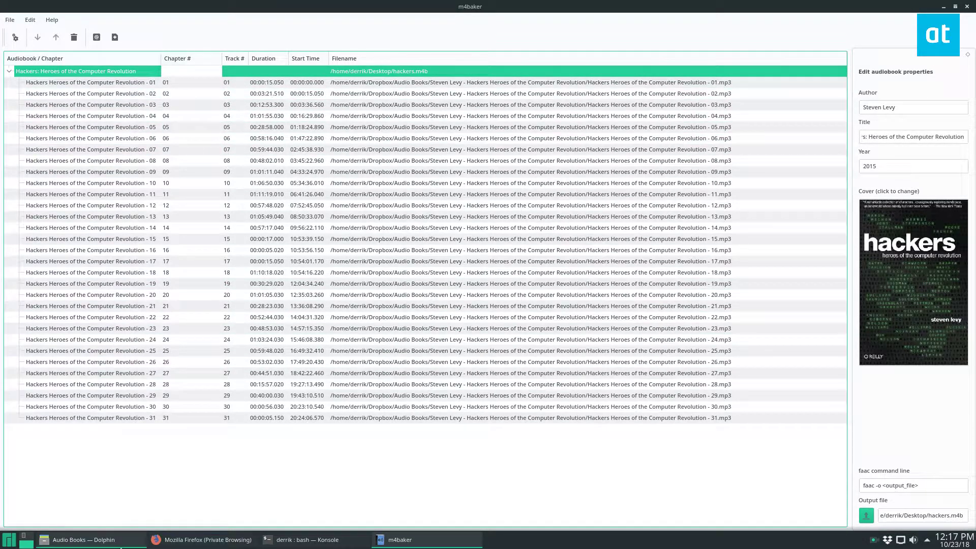
{"action": "left_click", "coordinate": [76, 540]}
{"action": "left_click", "coordinate": [347, 172]}
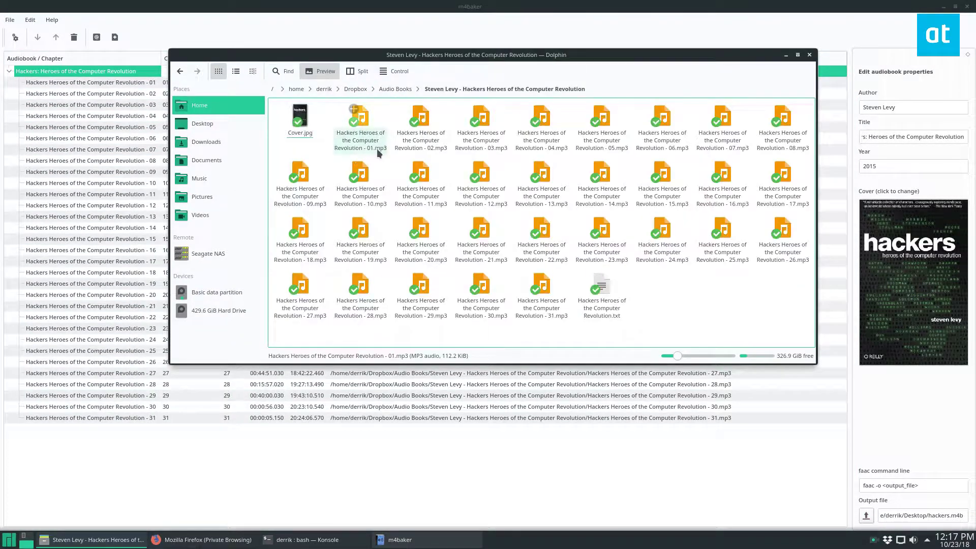
{"action": "left_click", "coordinate": [786, 54]}
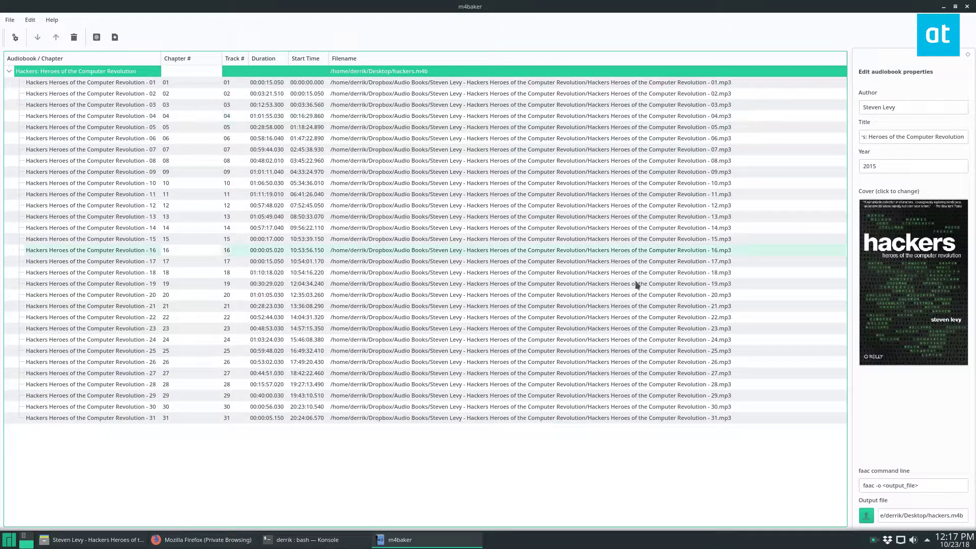
Start Process all encoding, then restore, widen and move the m4baker window while it runs
{"action": "left_click", "coordinate": [15, 38]}
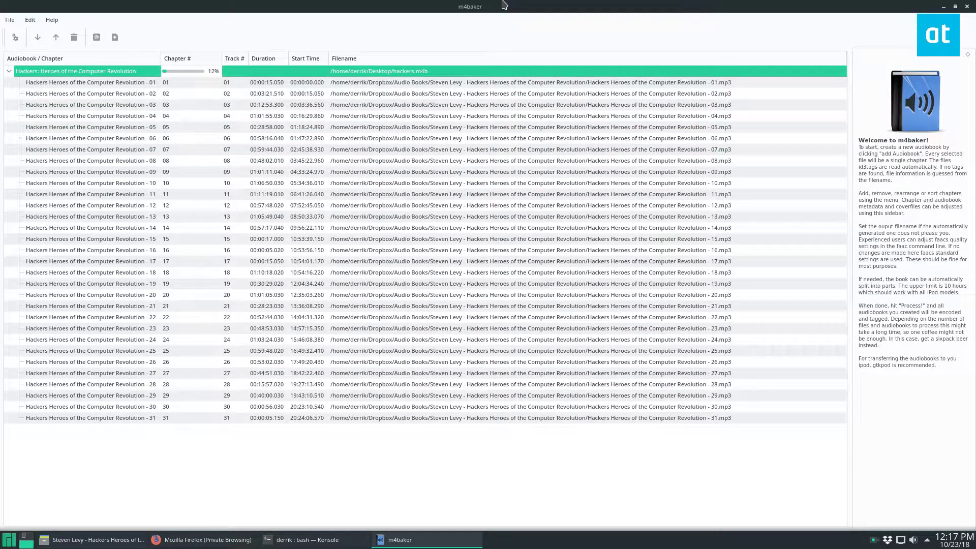
{"action": "left_click_drag", "start_coordinate": [499, 6], "coordinate": [486, 49]}
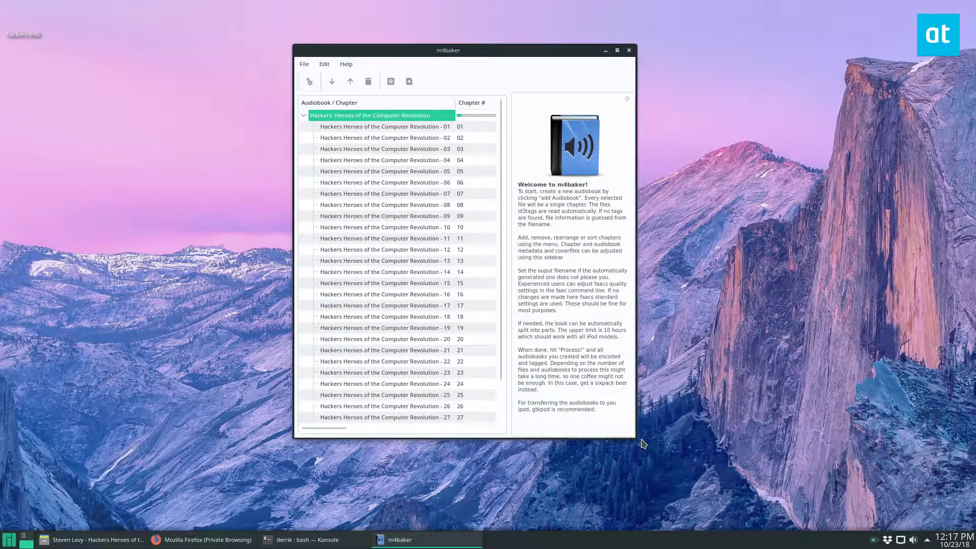
{"action": "left_click_drag", "start_coordinate": [636, 439], "coordinate": [972, 452]}
{"action": "left_click", "coordinate": [326, 64]}
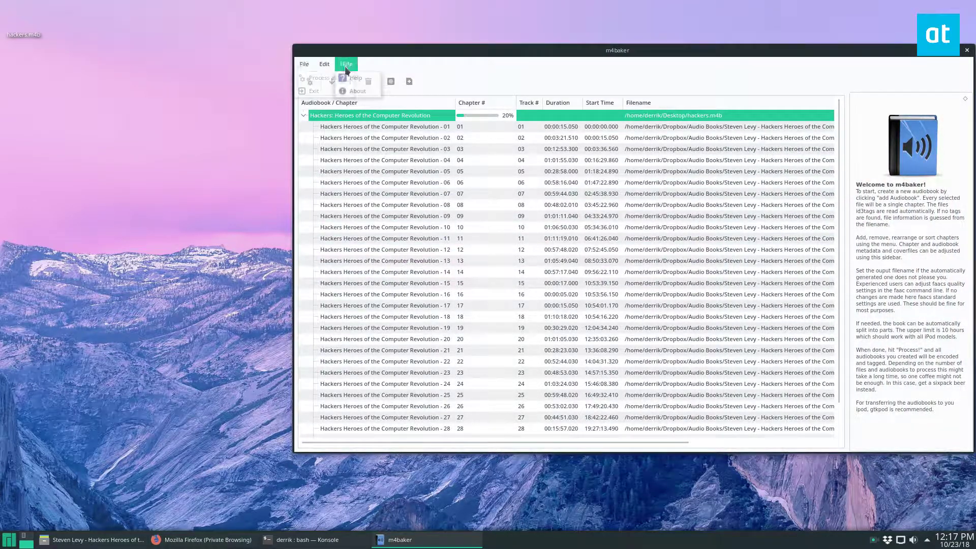
{"action": "mouse_move", "coordinate": [356, 64]}
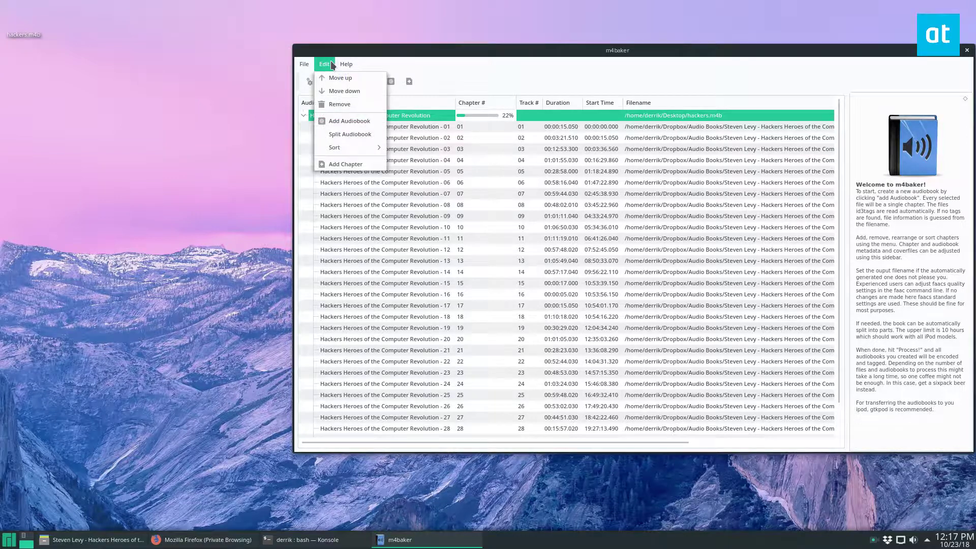
{"action": "left_click", "coordinate": [367, 48]}
{"action": "left_click_drag", "start_coordinate": [366, 46], "coordinate": [297, 38]}
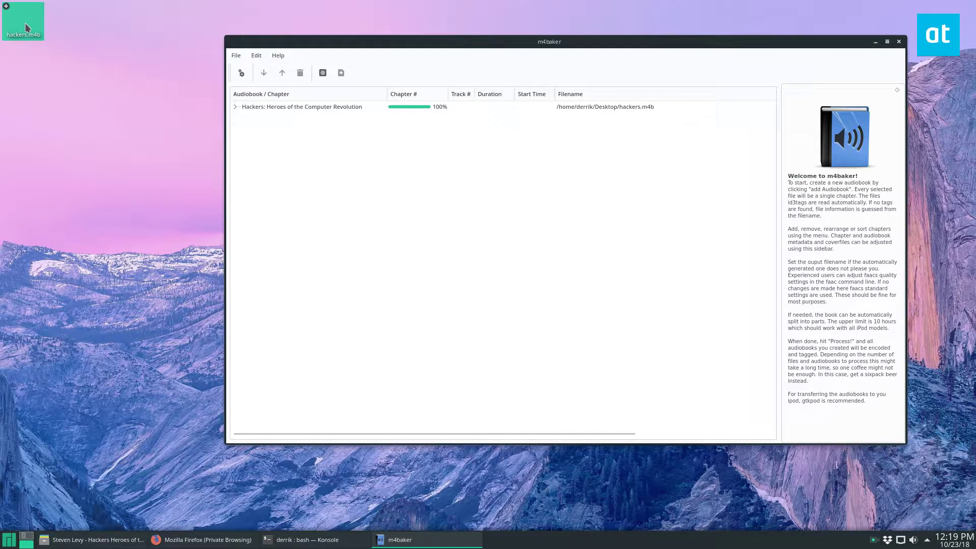
Minimize m4baker and open the desktop's hackers.m4b with VLC media player
{"action": "right_click", "coordinate": [26, 24]}
{"action": "mouse_move", "coordinate": [88, 125]}
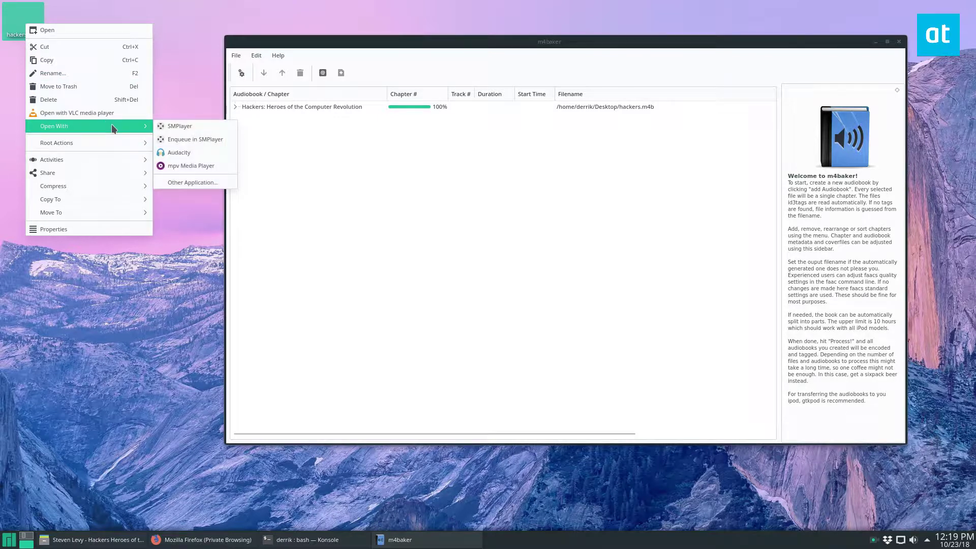
{"action": "left_click", "coordinate": [107, 371]}
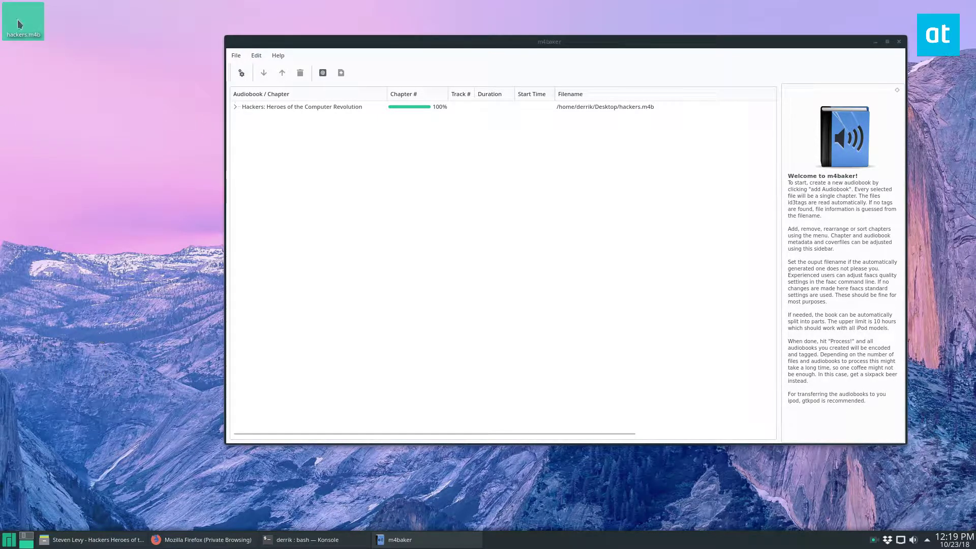
{"action": "right_click", "coordinate": [32, 30]}
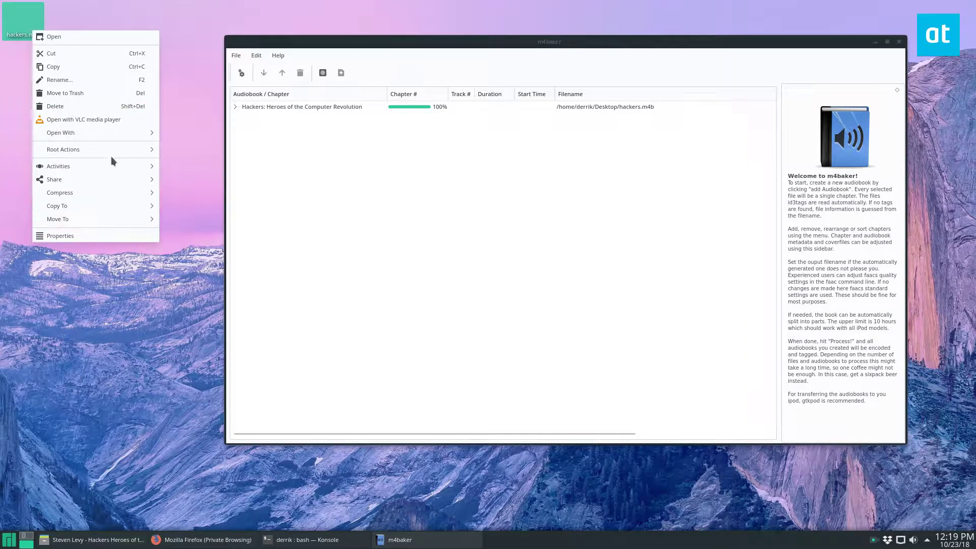
{"action": "left_click", "coordinate": [495, 224]}
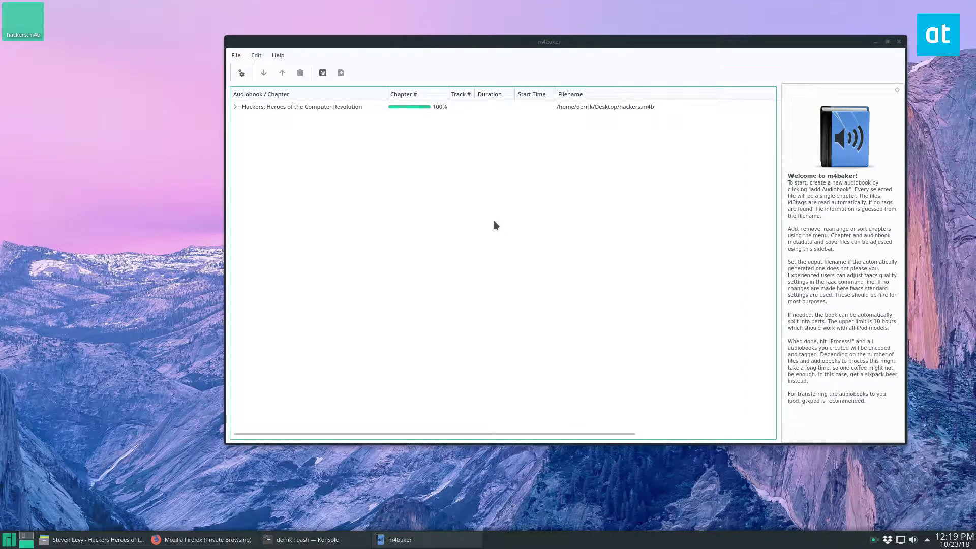
{"action": "left_click", "coordinate": [875, 42]}
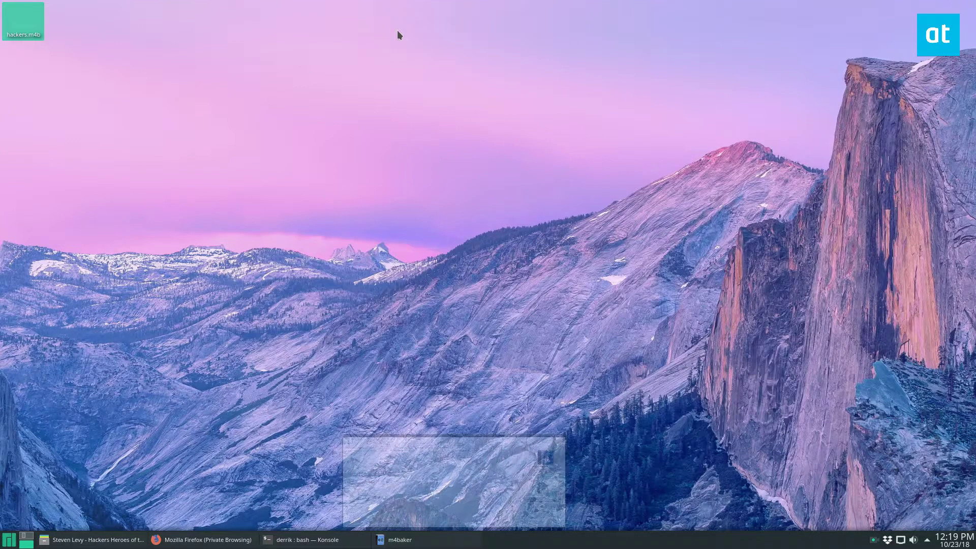
{"action": "right_click", "coordinate": [21, 26]}
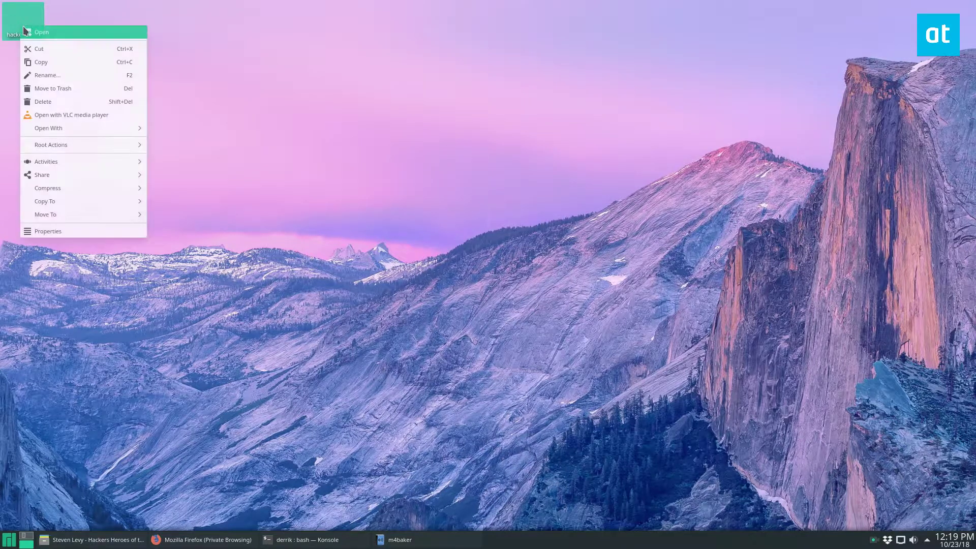
{"action": "left_click", "coordinate": [60, 116]}
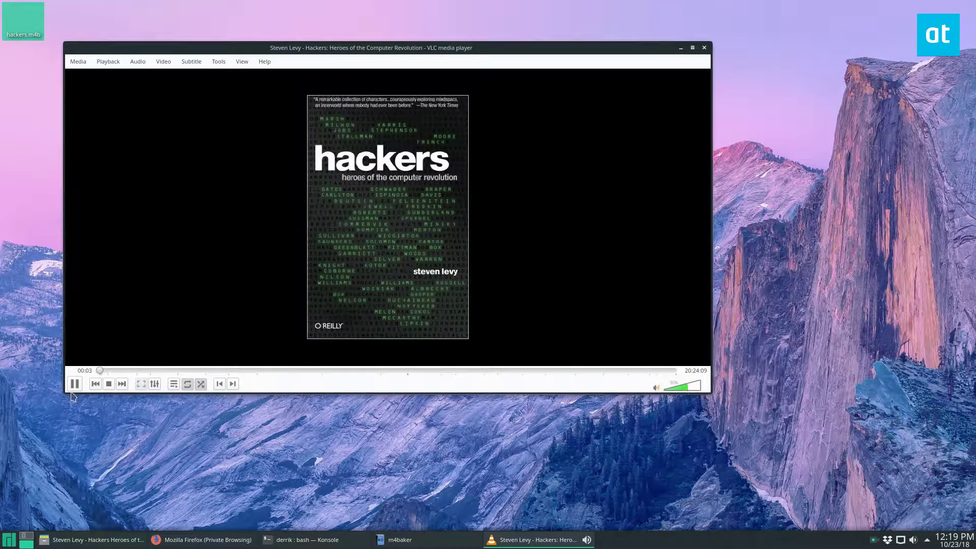
Pause the audiobook, show the VLC playlist, then close VLC
{"action": "left_click", "coordinate": [74, 383]}
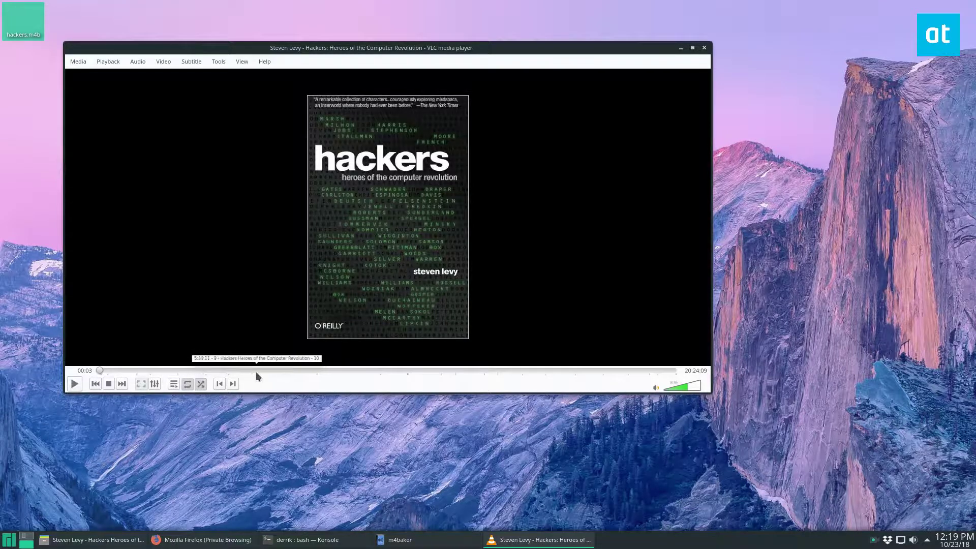
{"action": "left_click", "coordinate": [173, 384]}
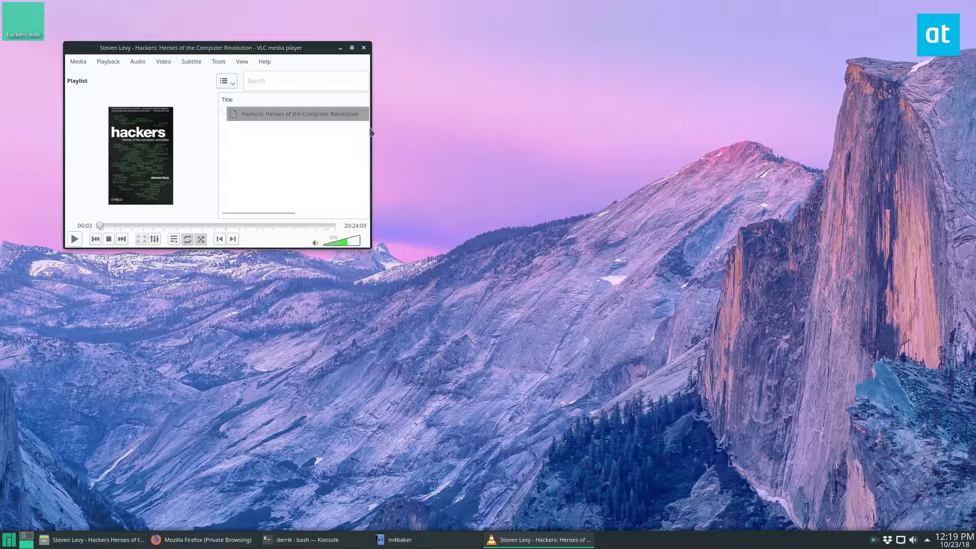
{"action": "left_click", "coordinate": [363, 47]}
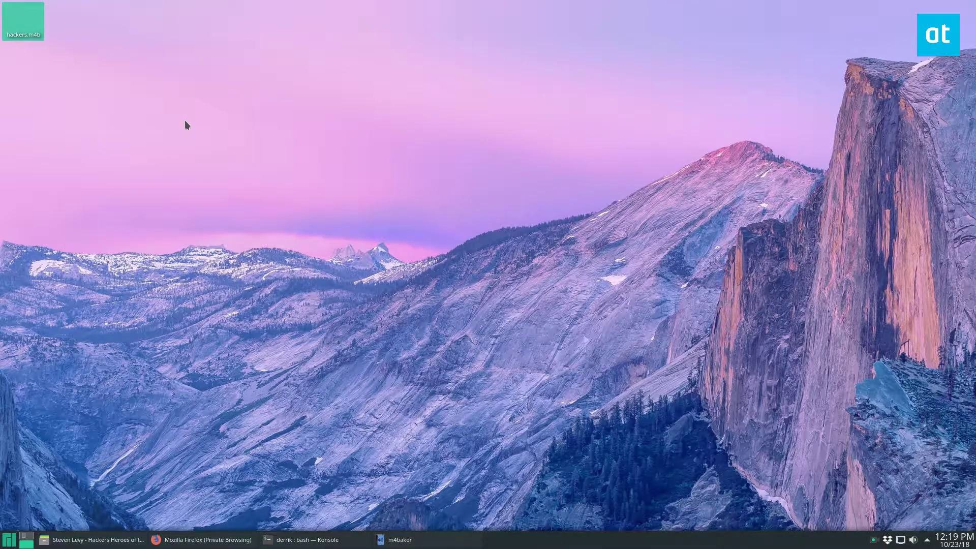